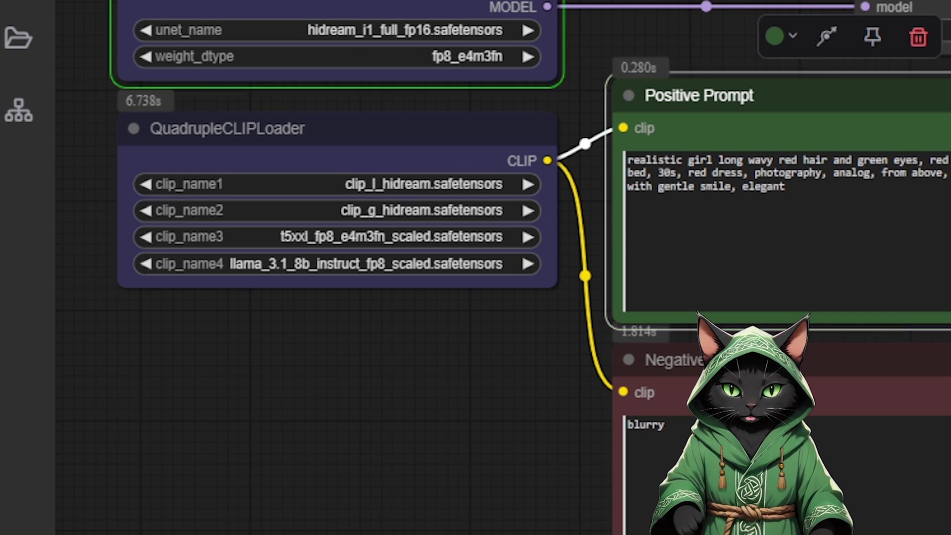
- Scroll across the HiDream workflow to review its loader and prompt nodes
{"action": "scroll", "coordinate": [483, 263], "scroll_direction": "right", "scroll_amount": 15}
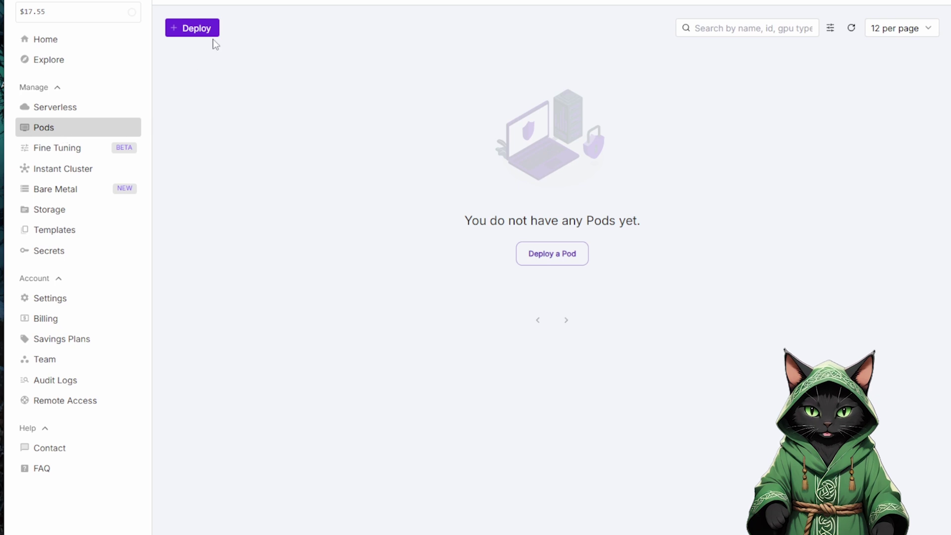
- Start a new Community Cloud pod deployment, listing only GPUs with Extreme network speed
{"action": "left_click", "coordinate": [207, 34]}
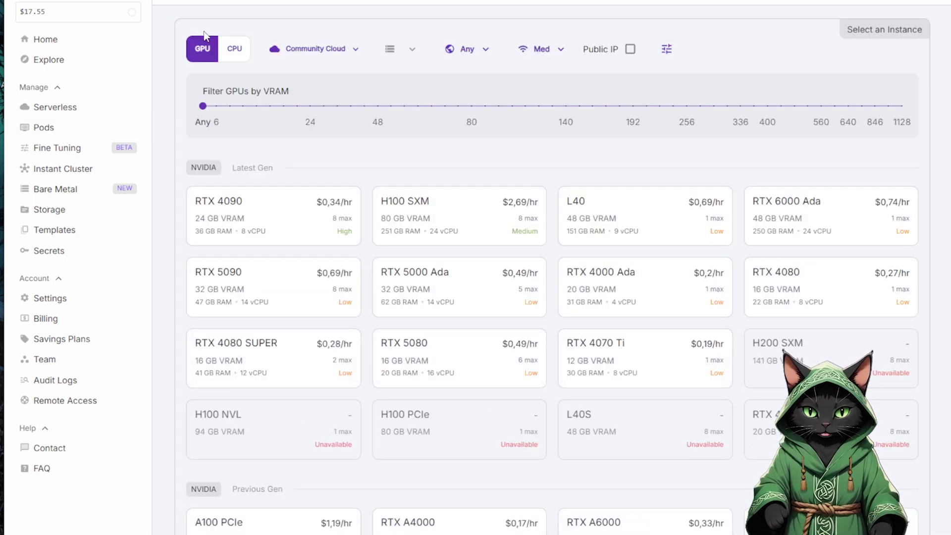
{"action": "left_click", "coordinate": [322, 50]}
{"action": "left_click", "coordinate": [342, 110]}
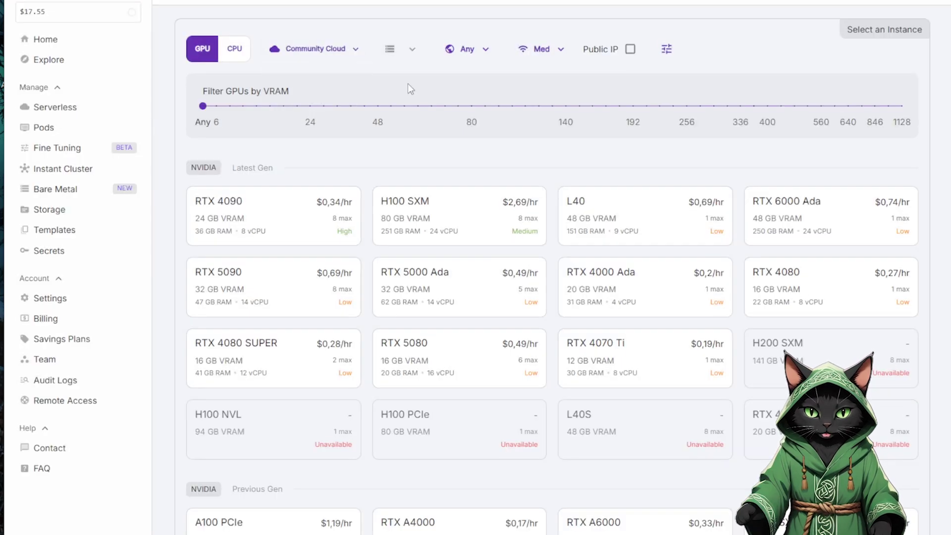
{"action": "left_click", "coordinate": [553, 58]}
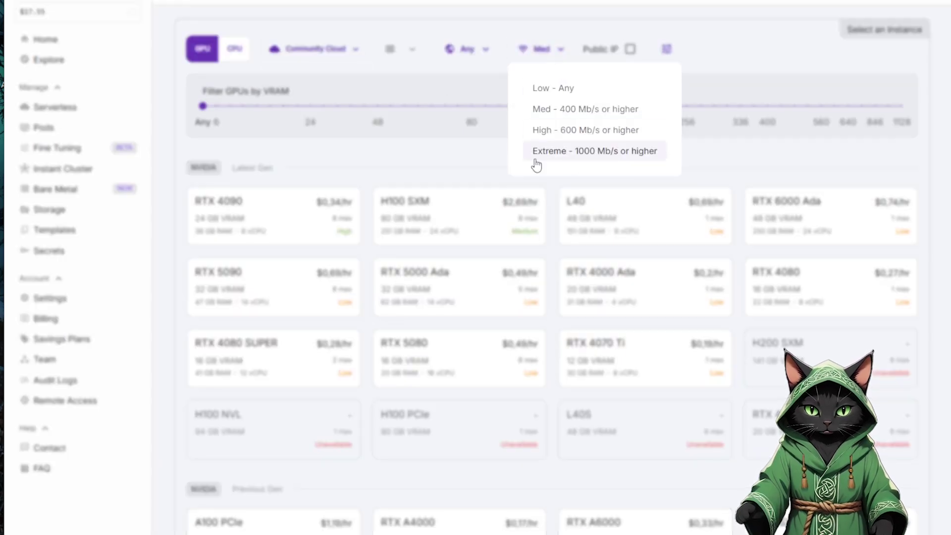
{"action": "left_click", "coordinate": [573, 157]}
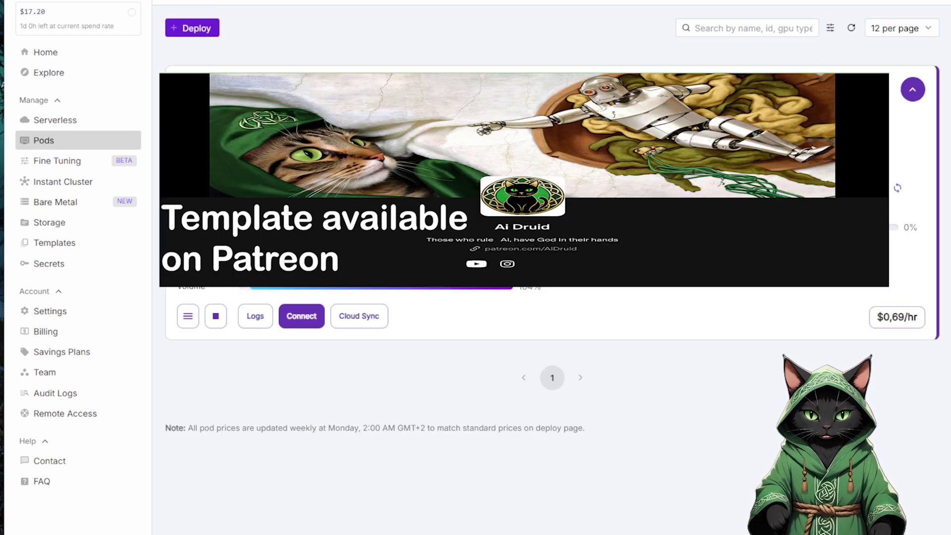
- View the new pod's container logs, then close the log viewer
{"action": "left_click", "coordinate": [254, 319]}
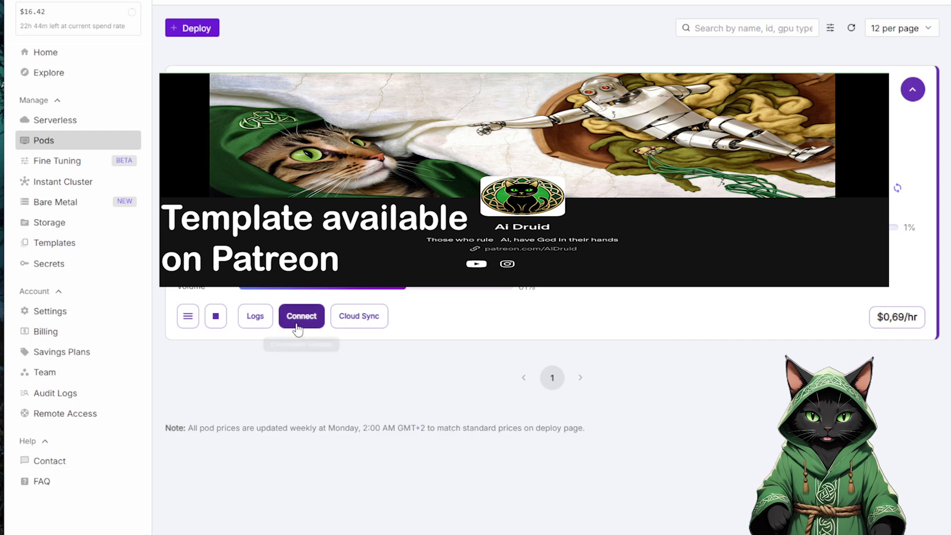
{"action": "left_click", "coordinate": [299, 317]}
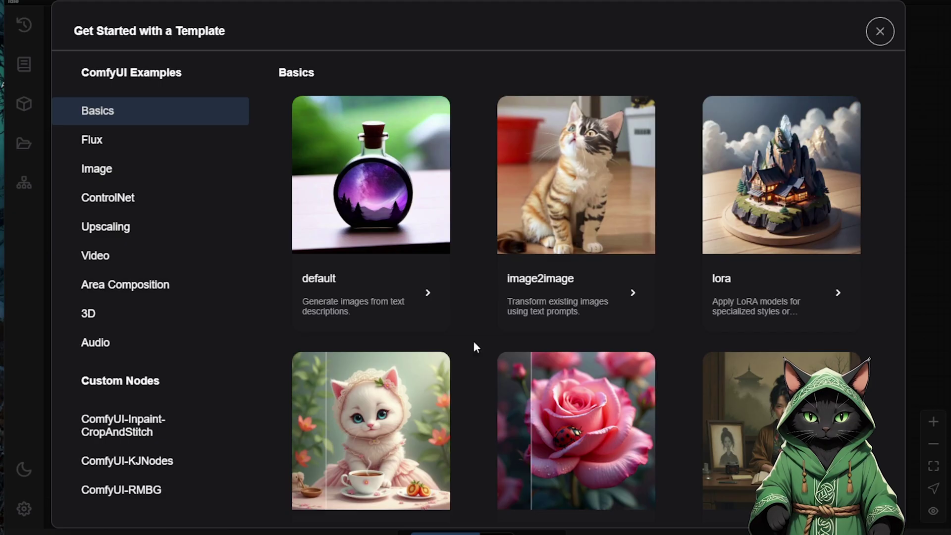
- Dismiss the template picker, load Hidream_full.json from the Workflows list, and inspect its prompt nodes
{"action": "left_click", "coordinate": [882, 31]}
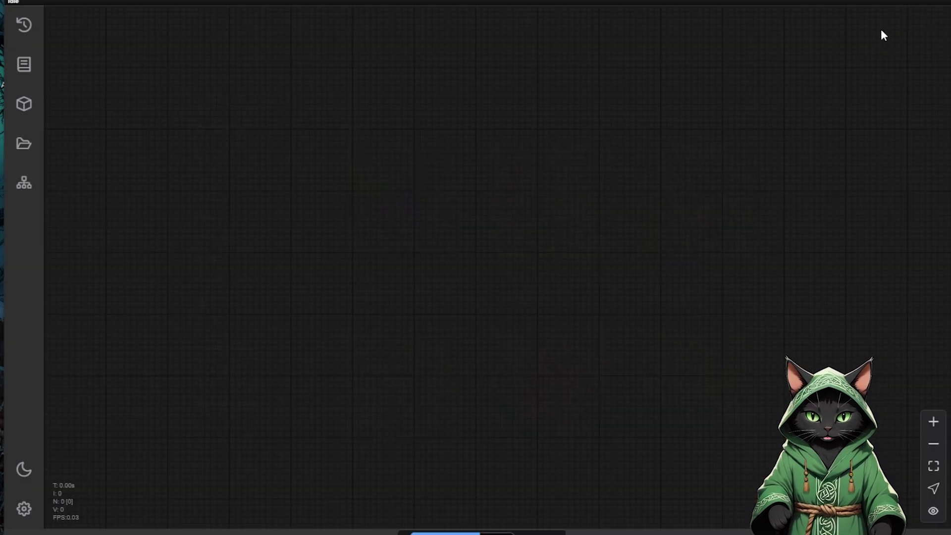
{"action": "left_click", "coordinate": [23, 145]}
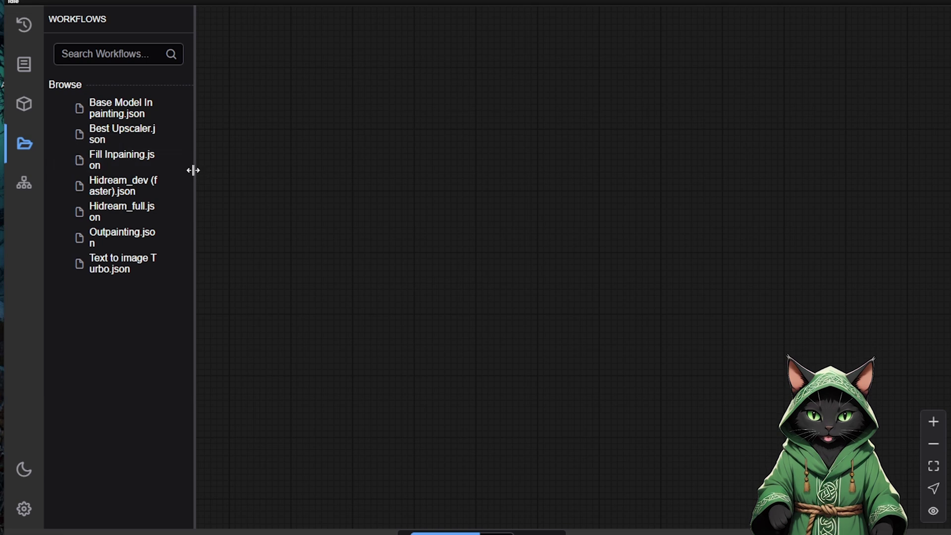
{"action": "left_click_drag", "start_coordinate": [195, 170], "coordinate": [405, 174]}
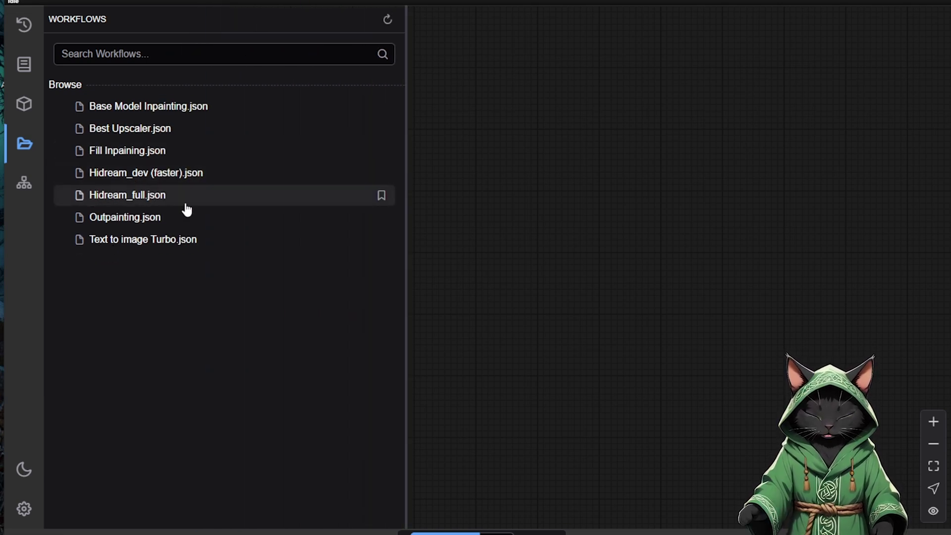
{"action": "left_click", "coordinate": [151, 198]}
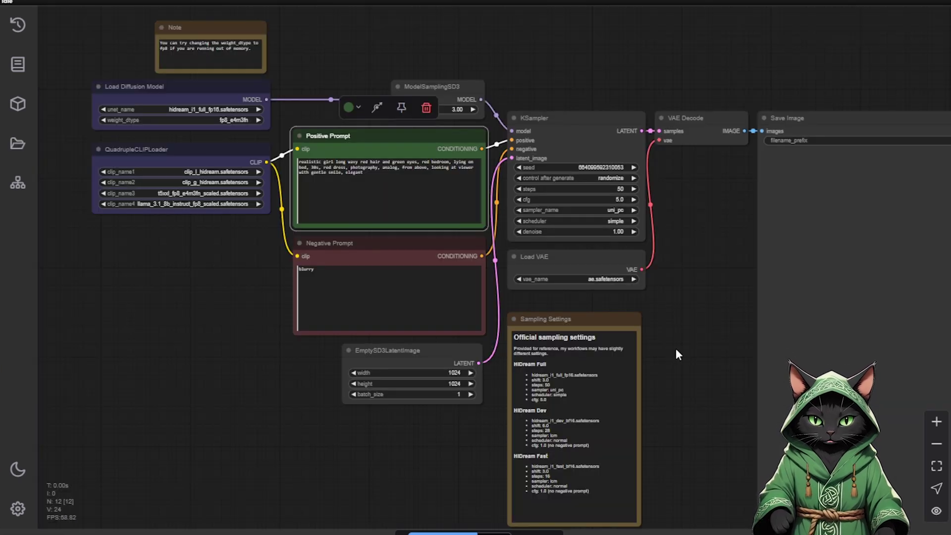
{"action": "left_click_drag", "start_coordinate": [679, 355], "coordinate": [745, 405]}
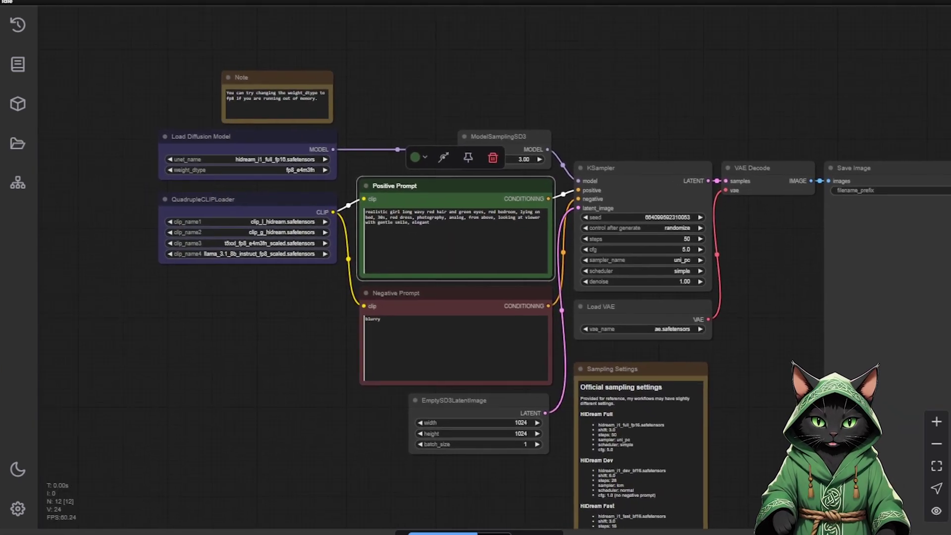
{"action": "left_click", "coordinate": [936, 427]}
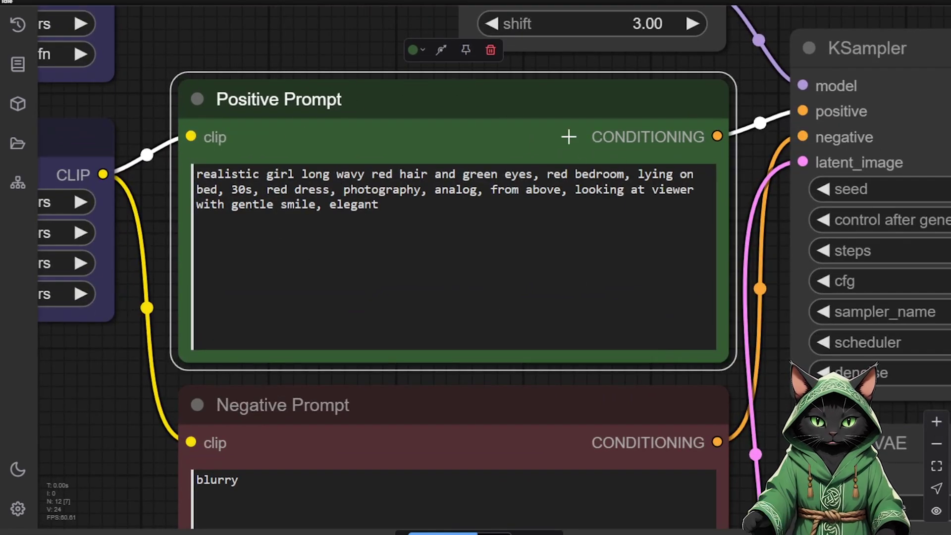
{"action": "left_click", "coordinate": [446, 534]}
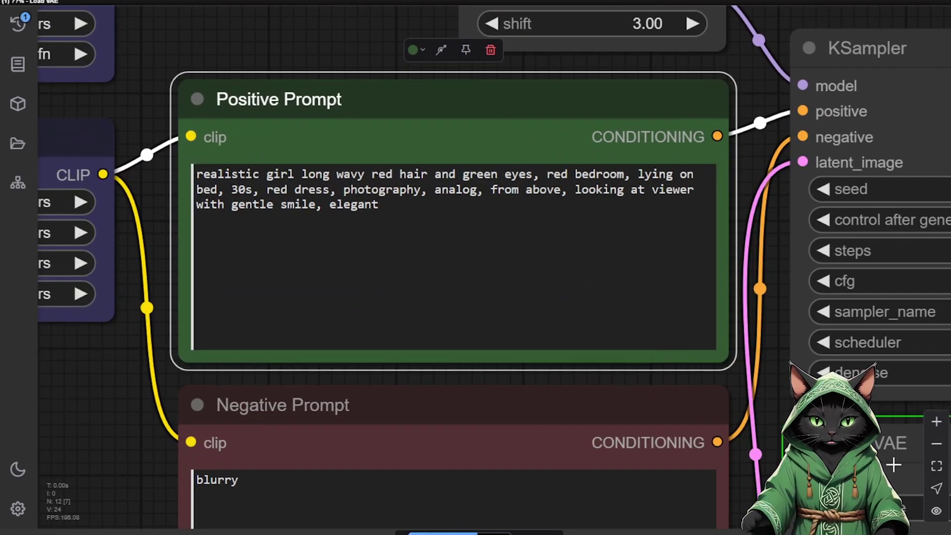
{"action": "left_click", "coordinate": [937, 451]}
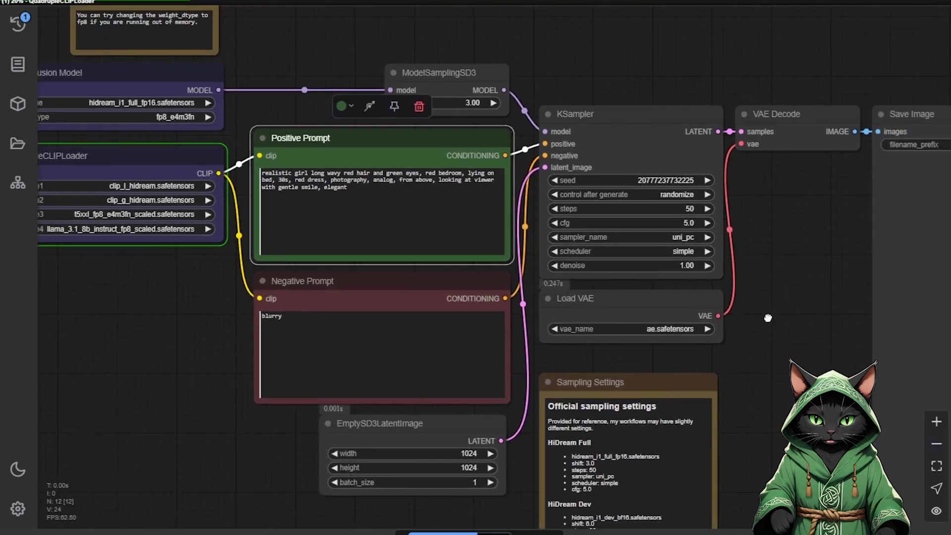
- Pan to the Save Image node and zoom in on the woman's face in the render
{"action": "left_click_drag", "start_coordinate": [783, 315], "coordinate": [866, 358]}
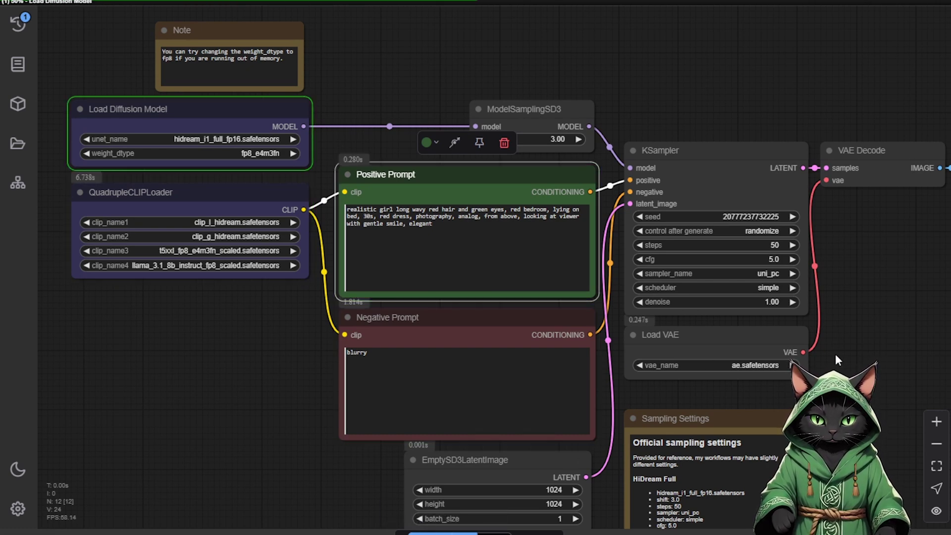
{"action": "left_click_drag", "start_coordinate": [839, 357], "coordinate": [267, 264]}
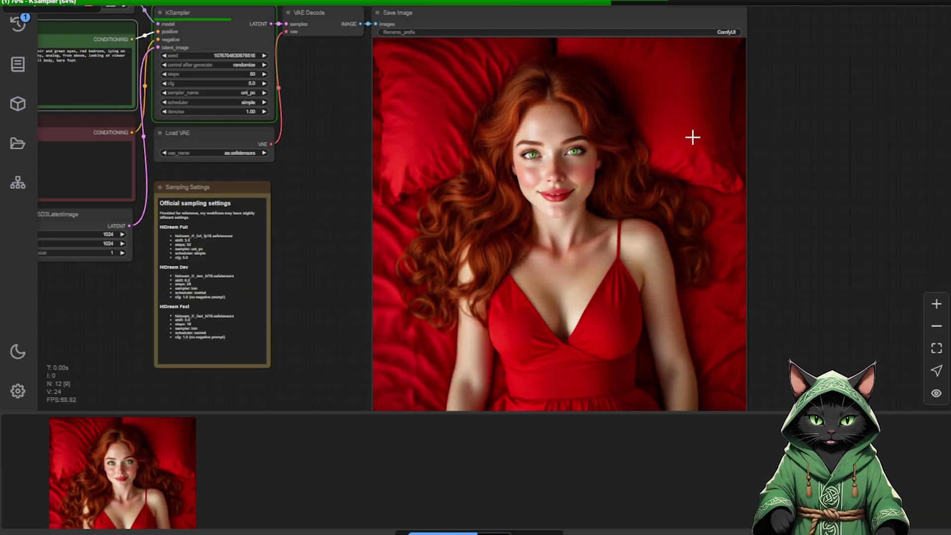
{"action": "left_click", "coordinate": [936, 308]}
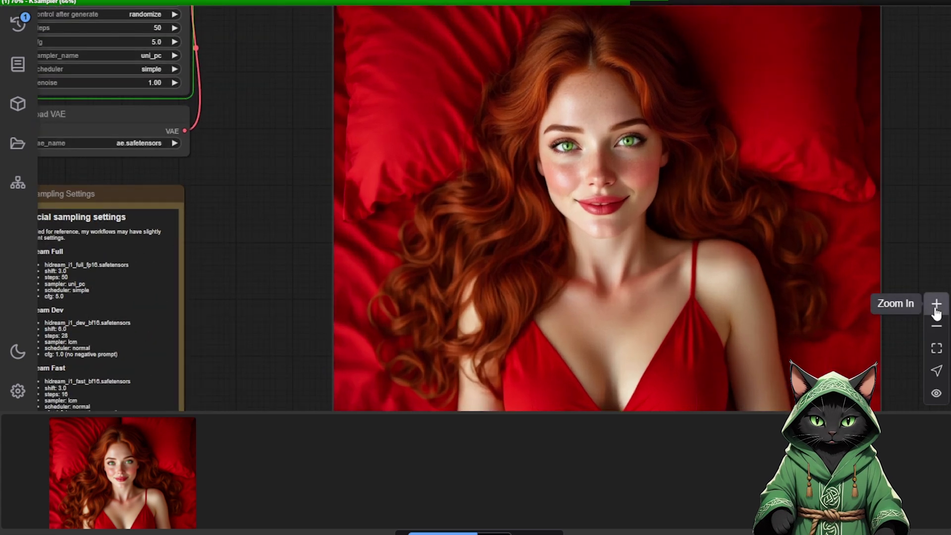
{"action": "left_click", "coordinate": [936, 308]}
{"action": "left_click_drag", "start_coordinate": [223, 124], "coordinate": [97, 215]}
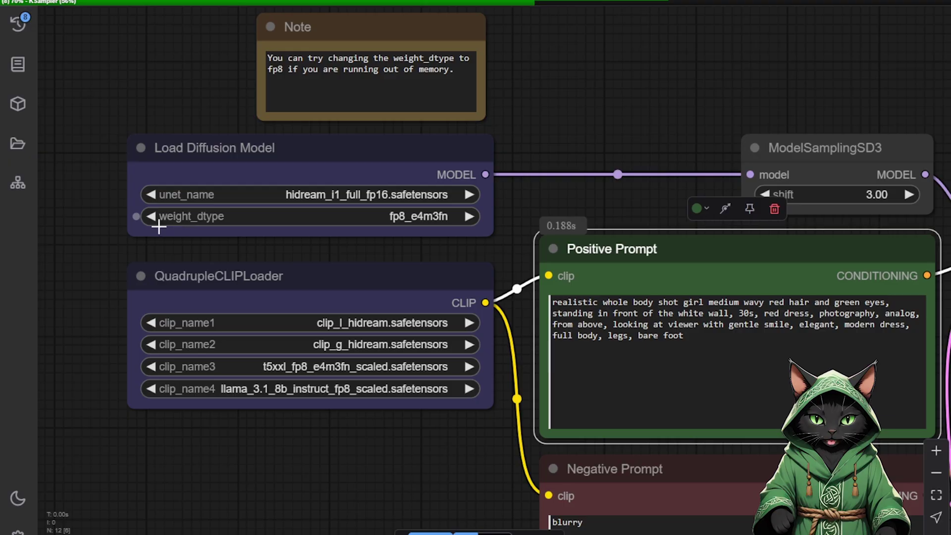
- Switch Load Diffusion Model weight_dtype to default and back to fp8_e4m3fn, then check pod actions
{"action": "left_click", "coordinate": [419, 218]}
{"action": "left_click", "coordinate": [430, 218]}
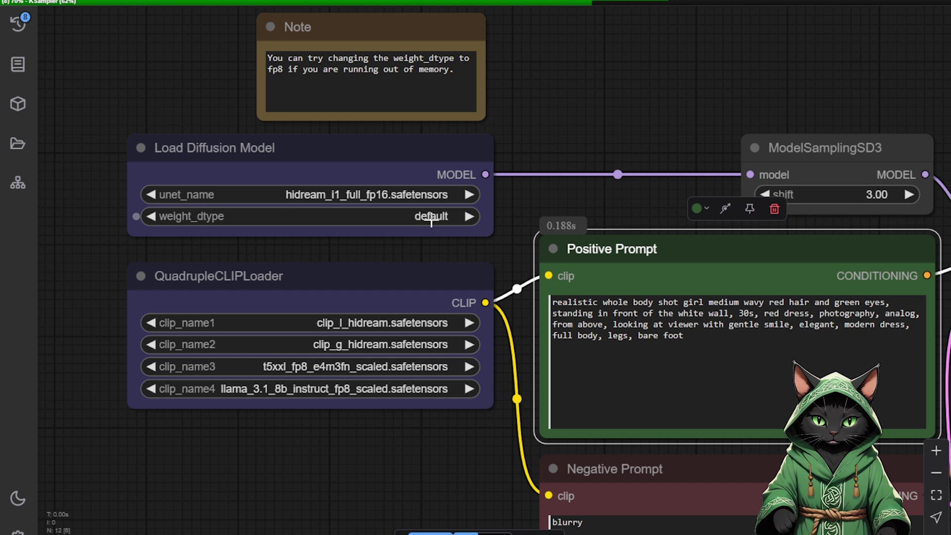
{"action": "left_click", "coordinate": [431, 218]}
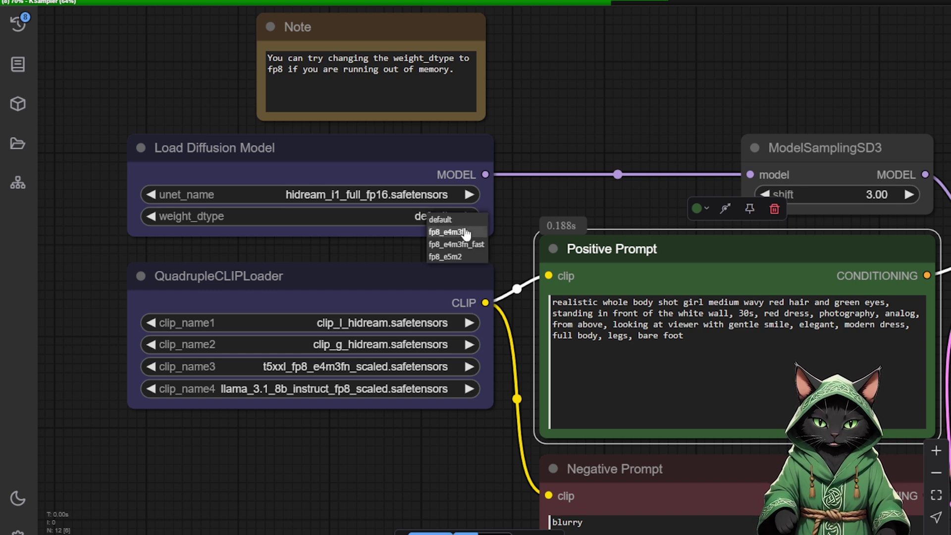
{"action": "left_click", "coordinate": [442, 233]}
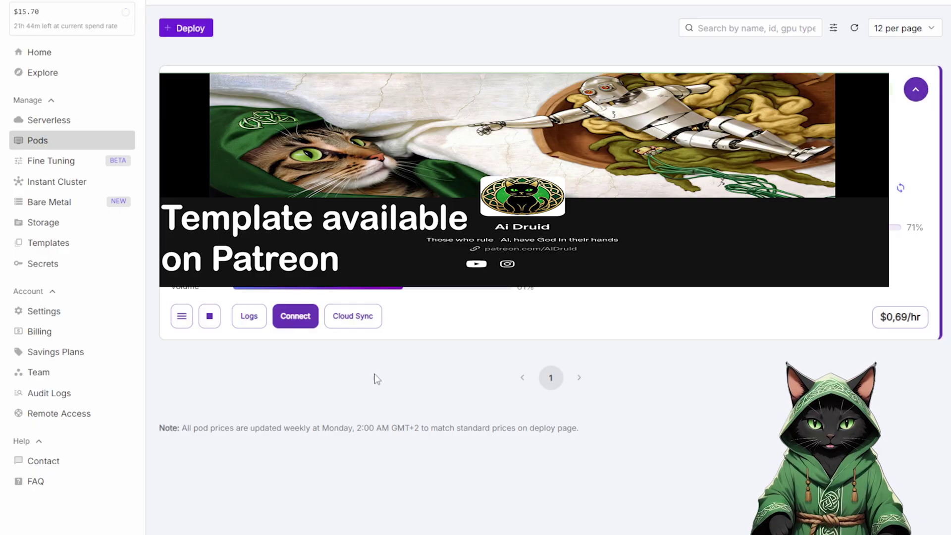
{"action": "left_click", "coordinate": [182, 316]}
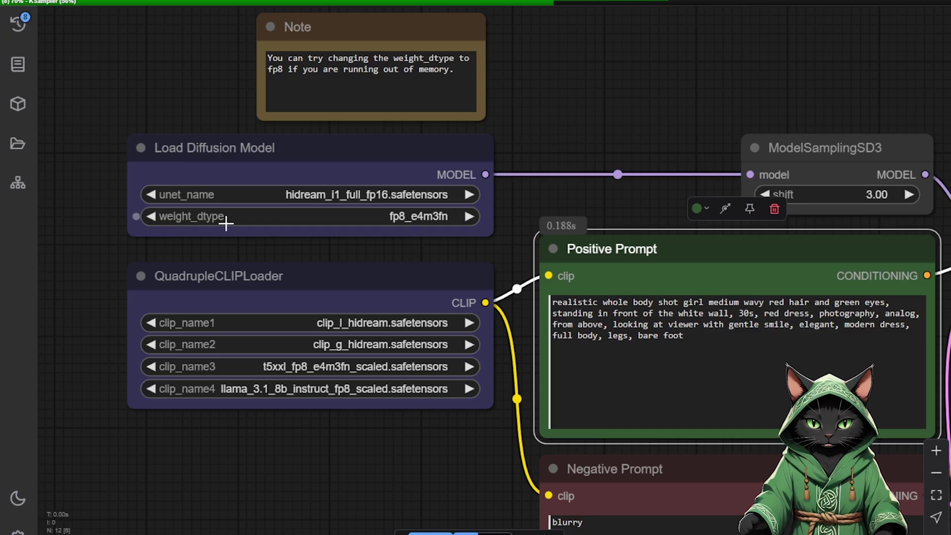
- Reset weight_dtype to default once more, then settle it on fp8_e4m3fn
{"action": "left_click", "coordinate": [417, 216]}
{"action": "left_click", "coordinate": [440, 233]}
{"action": "left_click", "coordinate": [425, 216]}
{"action": "left_click", "coordinate": [425, 218]}
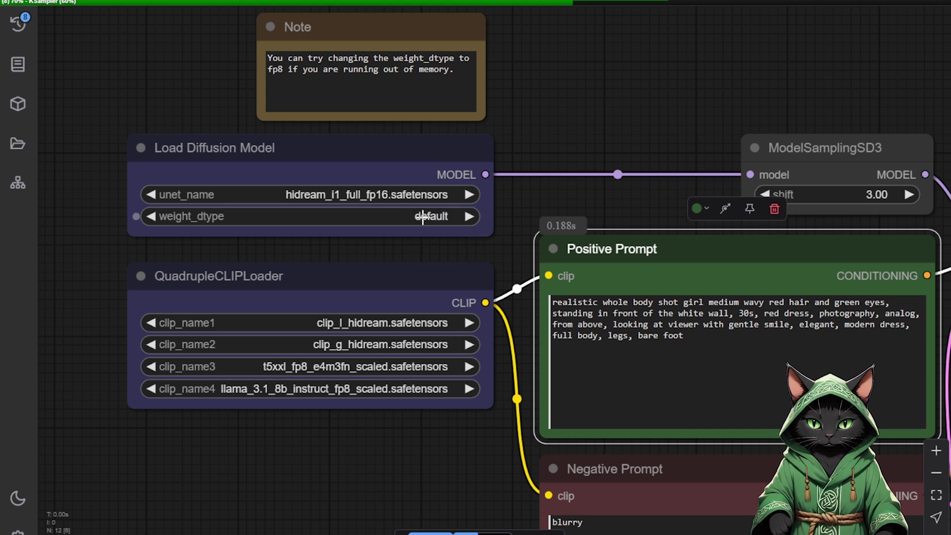
{"action": "left_click", "coordinate": [432, 218]}
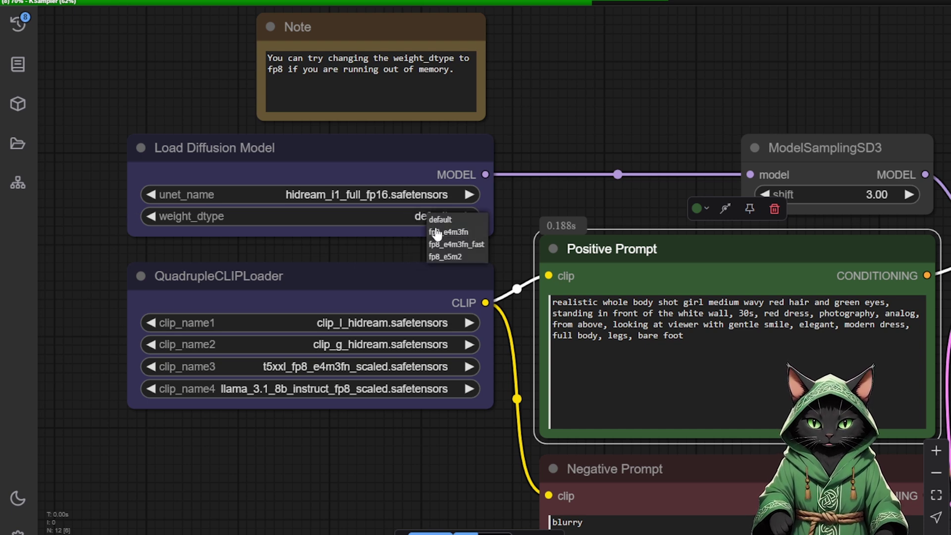
{"action": "left_click", "coordinate": [442, 233]}
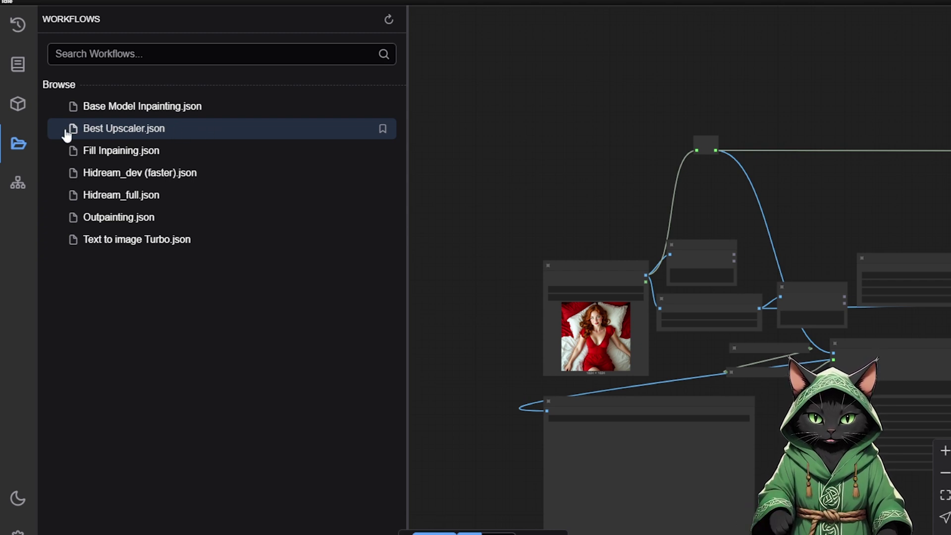
- Zoom in on Load Image holding the red-dress render and queue the upscale with Ctrl+Enter
{"action": "left_click", "coordinate": [19, 147]}
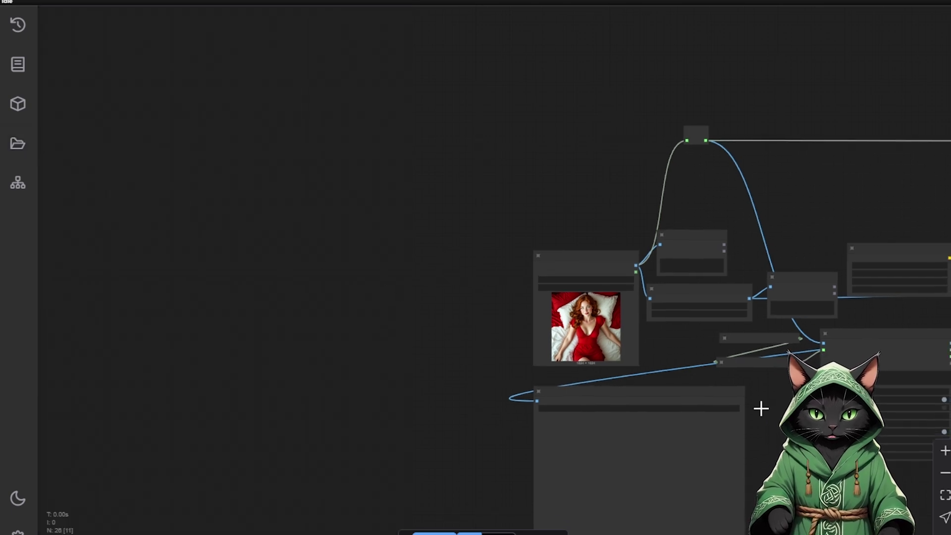
{"action": "left_click", "coordinate": [941, 457]}
{"action": "left_click", "coordinate": [942, 456]}
{"action": "left_click_drag", "start_coordinate": [414, 335], "coordinate": [175, 234]}
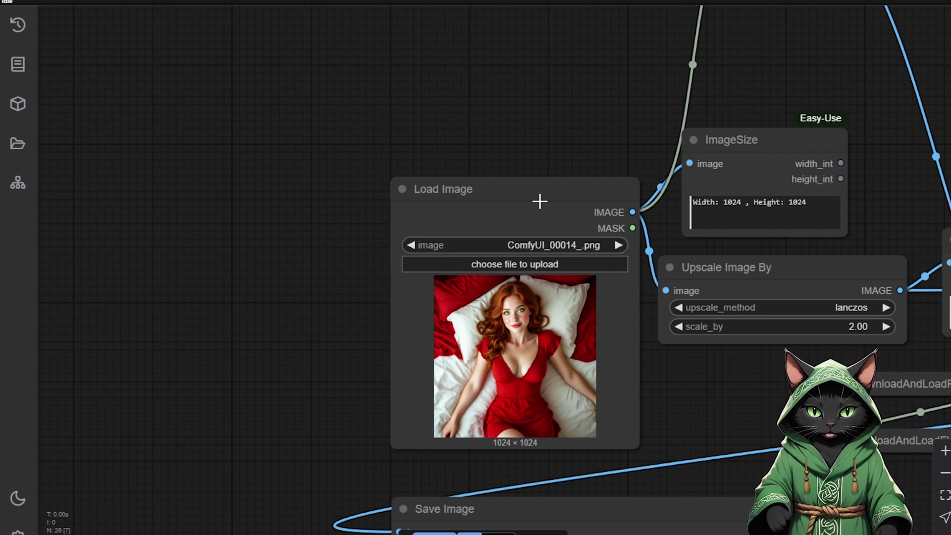
{"action": "key", "text": "ctrl+Return"}
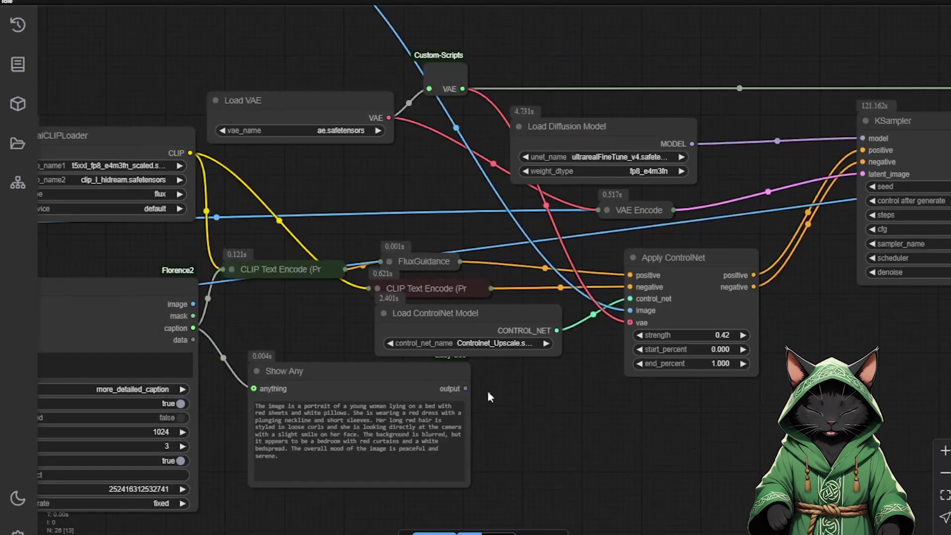
{"action": "scroll", "coordinate": [488, 397], "scroll_direction": "down", "scroll_amount": 3}
{"action": "left_click_drag", "start_coordinate": [87, 391], "coordinate": [727, 207]}
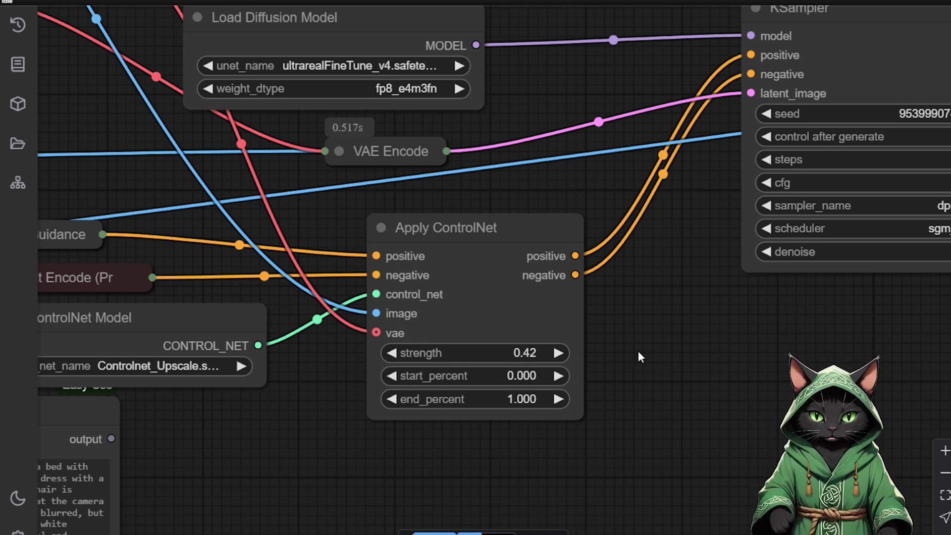
{"action": "scroll", "coordinate": [482, 85], "scroll_direction": "down", "scroll_amount": 1}
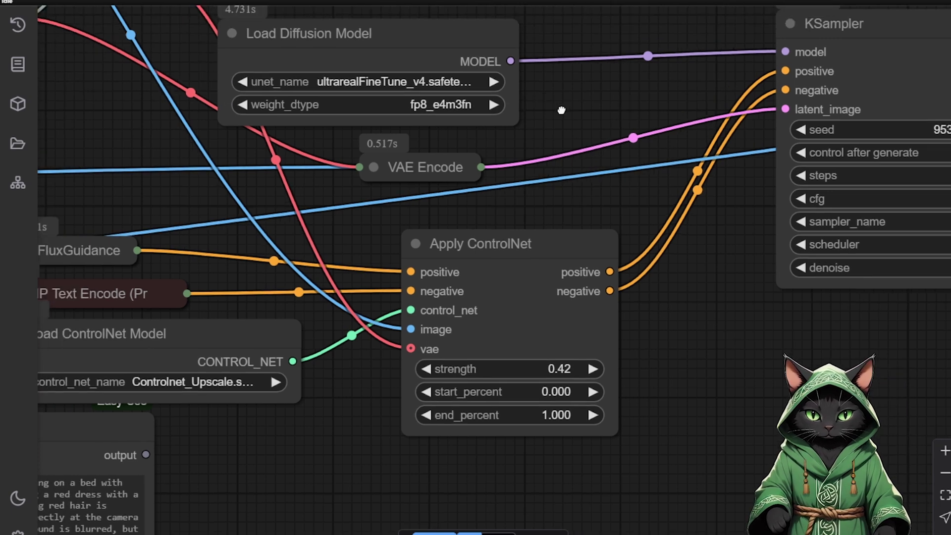
{"action": "scroll", "coordinate": [465, 402], "scroll_direction": "up", "scroll_amount": 6}
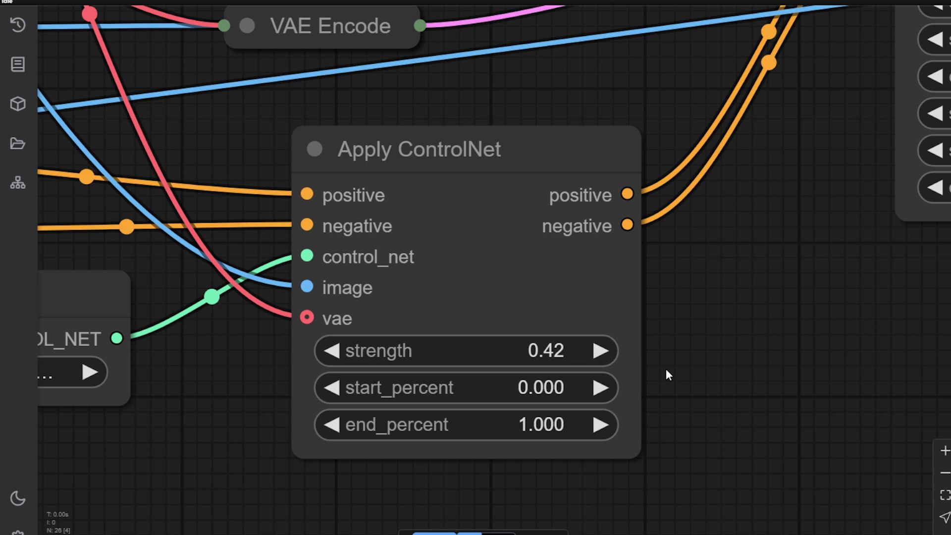
- Zoom out and pan to the Image Comparer to compare the upscale against the original
{"action": "left_click", "coordinate": [945, 473]}
{"action": "left_click", "coordinate": [945, 473]}
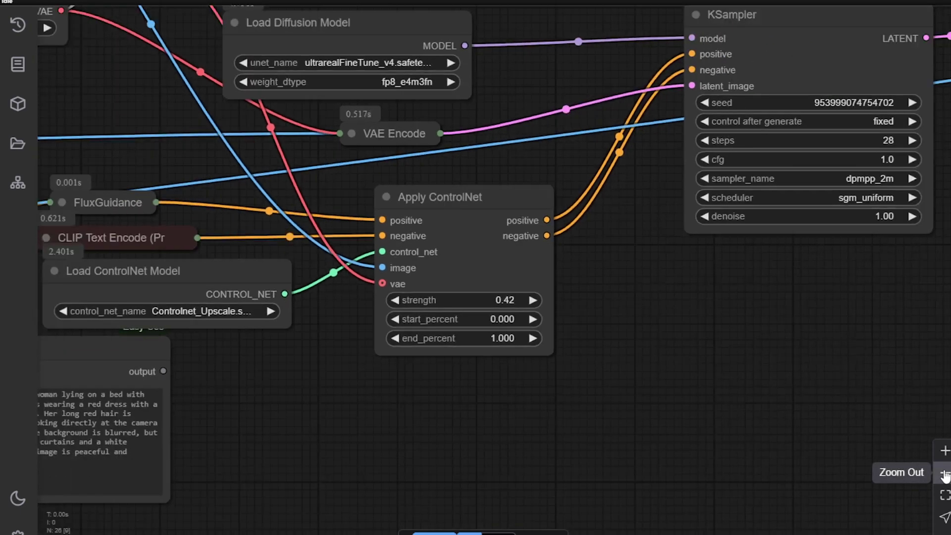
{"action": "scroll", "coordinate": [568, 376], "scroll_direction": "up", "scroll_amount": 2}
{"action": "left_click_drag", "start_coordinate": [569, 376], "coordinate": [281, 327]}
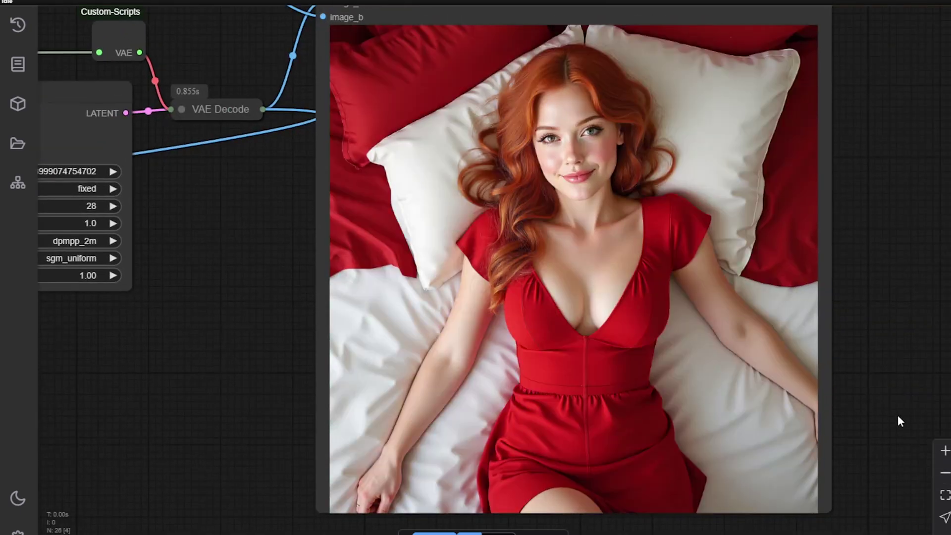
{"action": "left_click", "coordinate": [946, 451]}
{"action": "left_click_drag", "start_coordinate": [153, 282], "coordinate": [85, 353]}
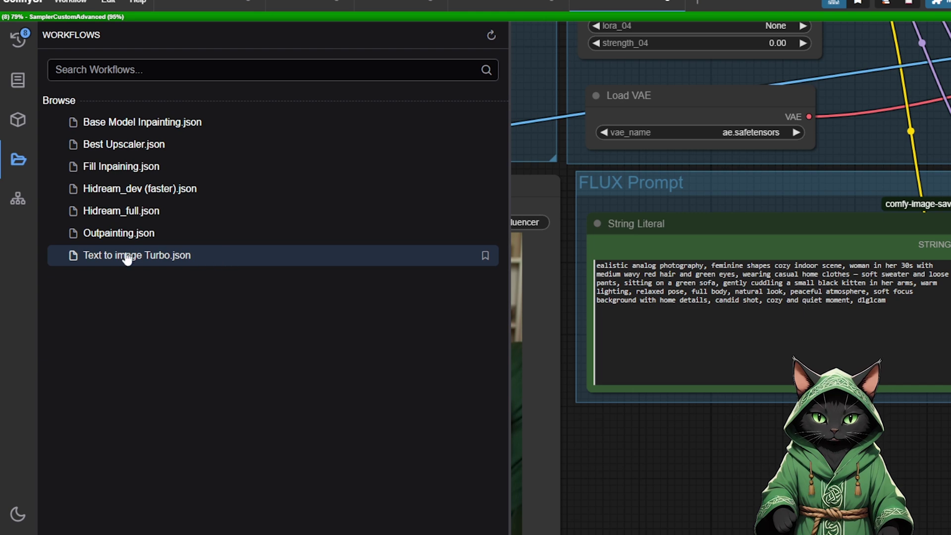
- Close the workflows list and pan across the Turbo workflow's CLIP, prompt and model loader nodes
{"action": "left_click", "coordinate": [18, 159]}
{"action": "scroll", "coordinate": [434, 396], "scroll_direction": "up", "scroll_amount": 1}
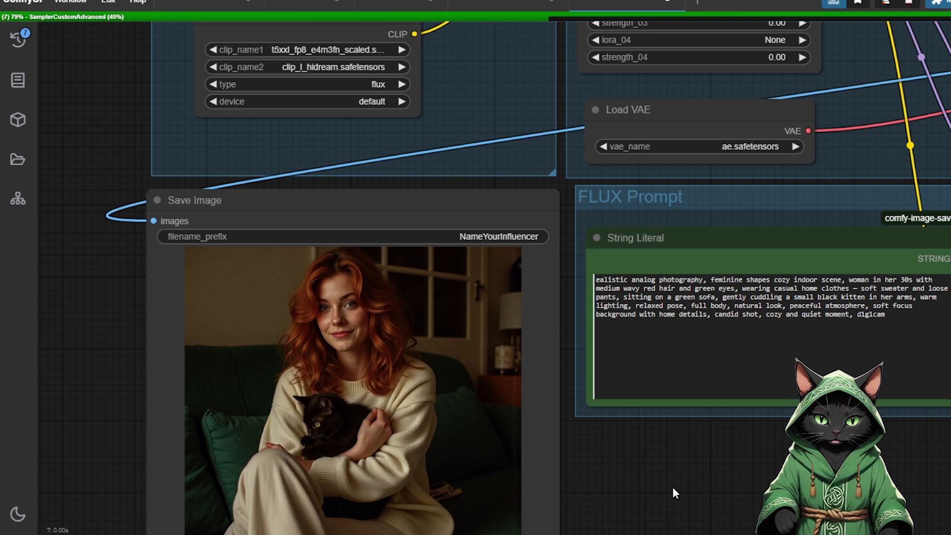
{"action": "left_click_drag", "start_coordinate": [673, 486], "coordinate": [576, 517]}
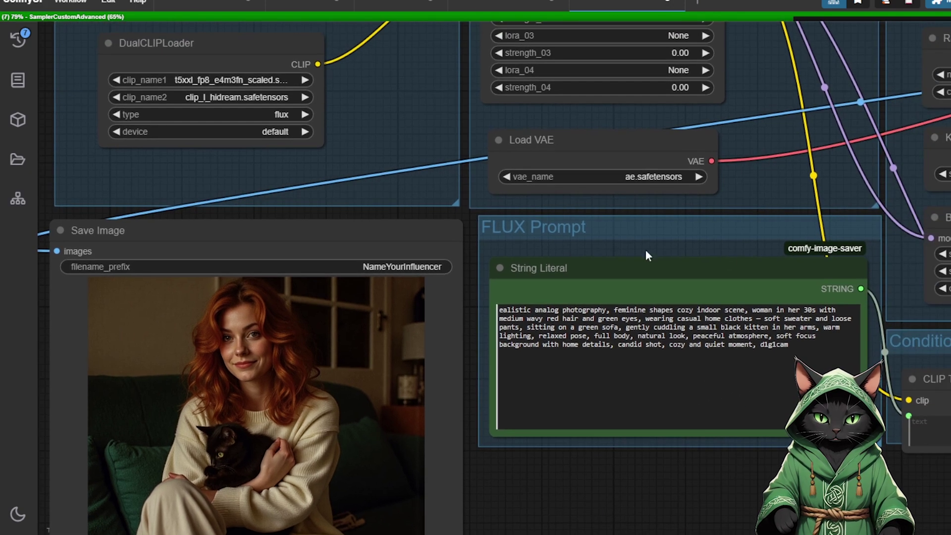
{"action": "left_click_drag", "start_coordinate": [459, 230], "coordinate": [449, 440]}
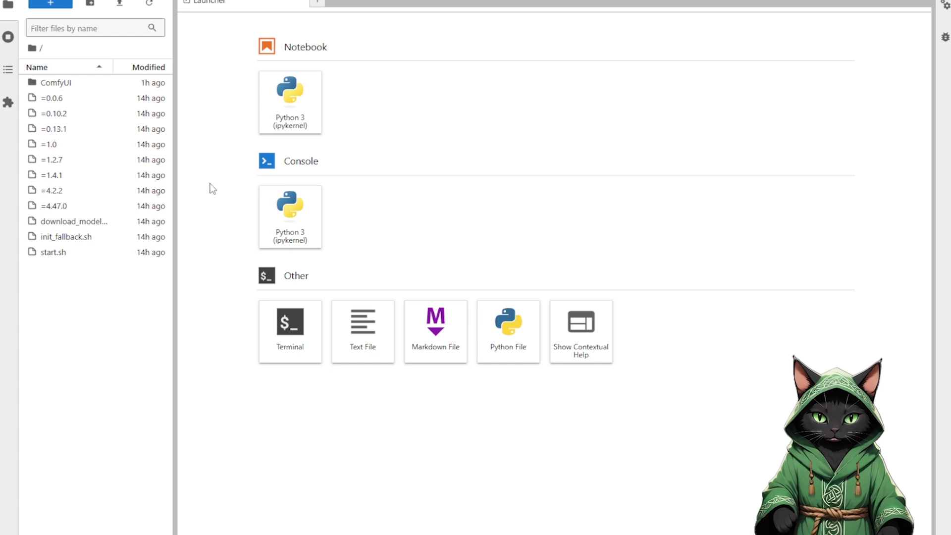
- Check the images in ComfyUI/output, then right-click the output folder for archive download
{"action": "left_click", "coordinate": [73, 88]}
{"action": "double_click", "coordinate": [72, 86]}
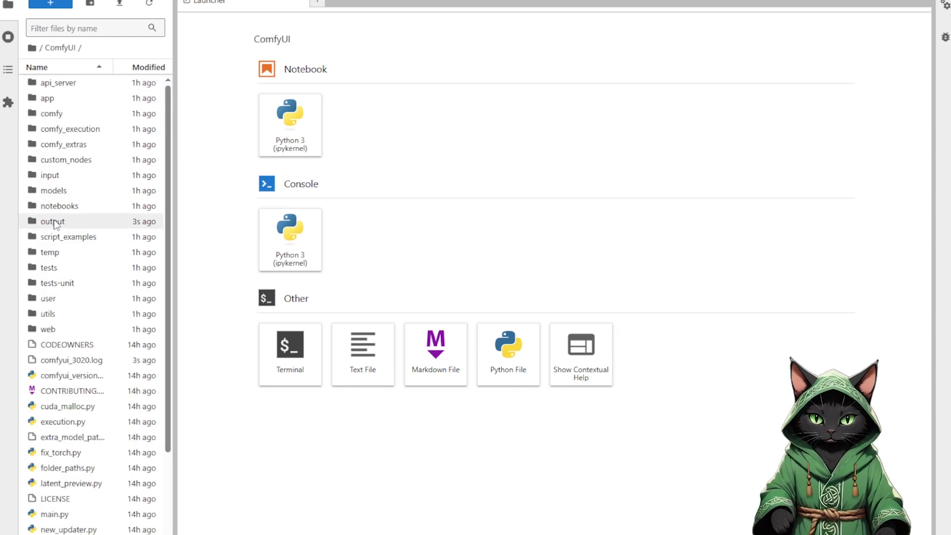
{"action": "double_click", "coordinate": [55, 224]}
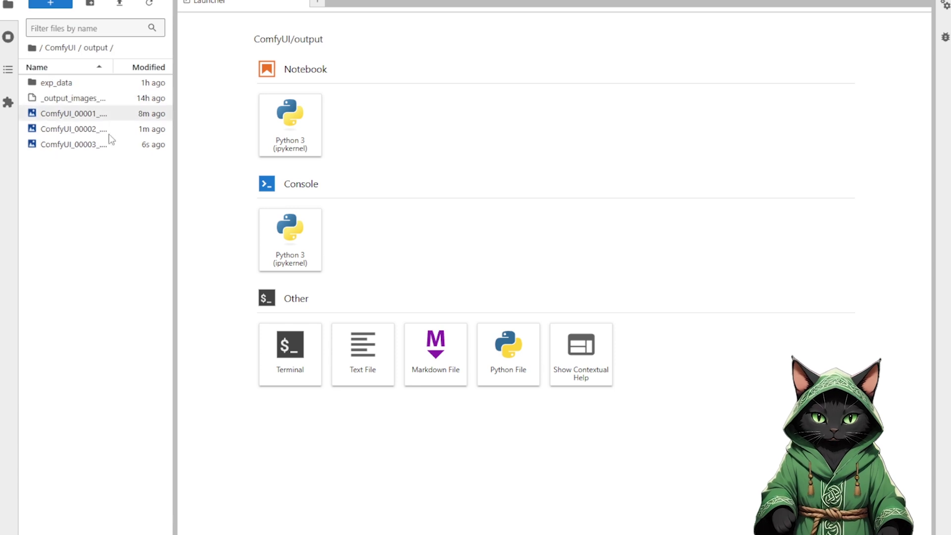
{"action": "left_click", "coordinate": [61, 48]}
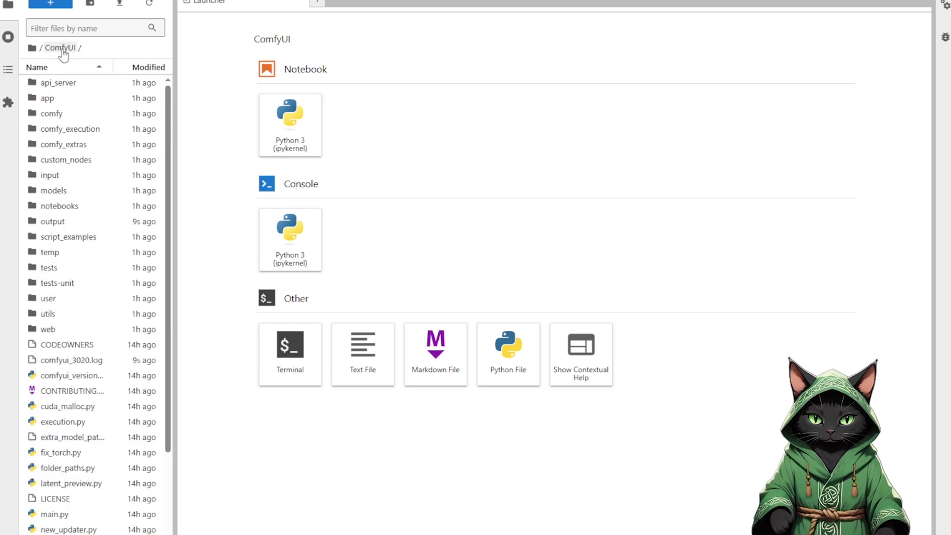
{"action": "right_click", "coordinate": [58, 224]}
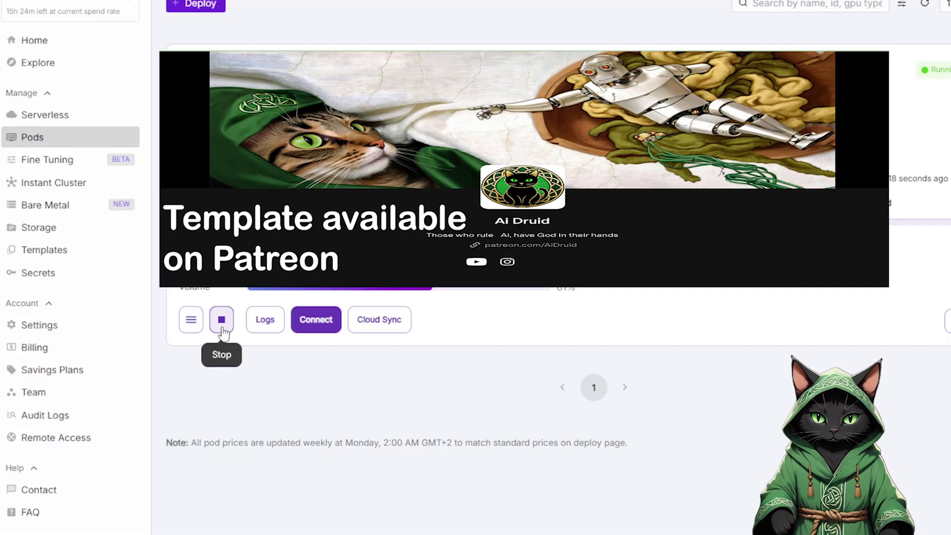
- Stop the running RunPod pod and confirm terminating it so its data is deleted
{"action": "left_click", "coordinate": [222, 328]}
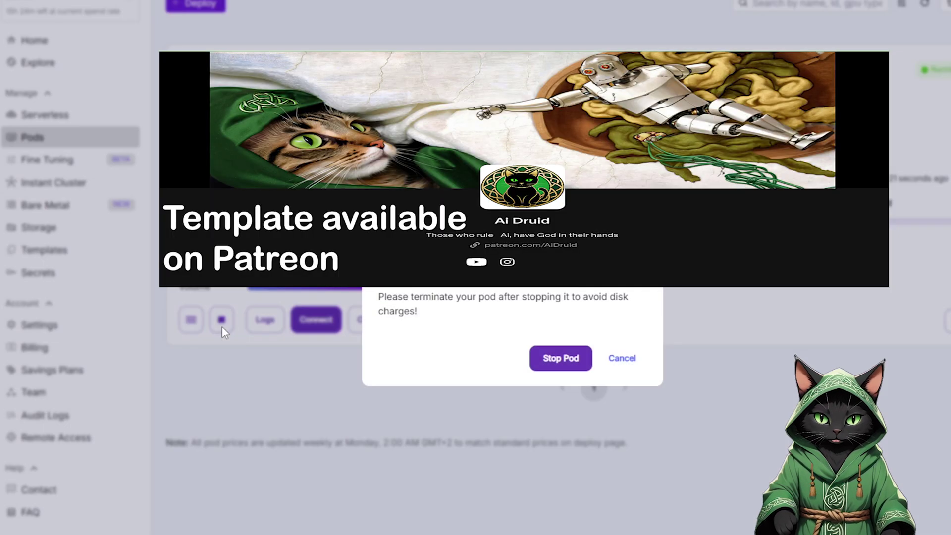
{"action": "left_click", "coordinate": [562, 366]}
{"action": "left_click", "coordinate": [252, 187]}
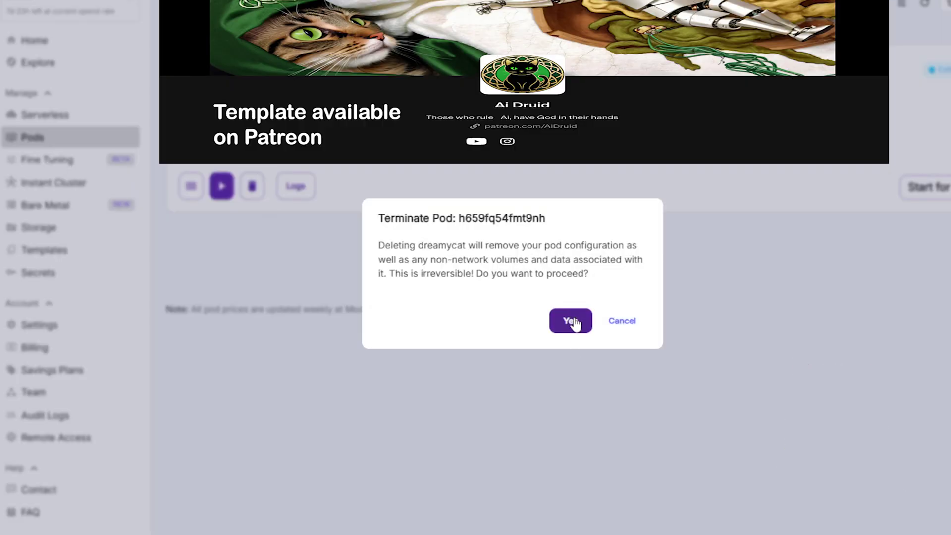